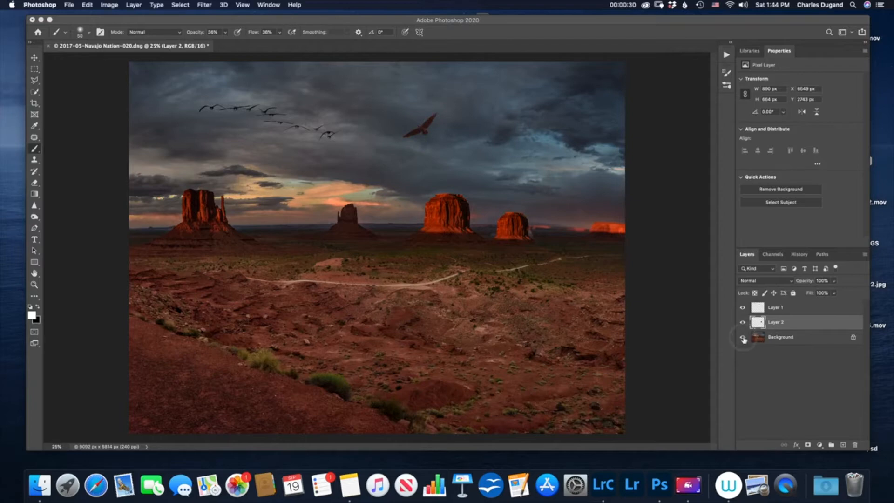
Hide the Background layer, toggle Layer 2 and Layer 1 individually to inspect their contents, and show the Background again.
left_click(743, 340)
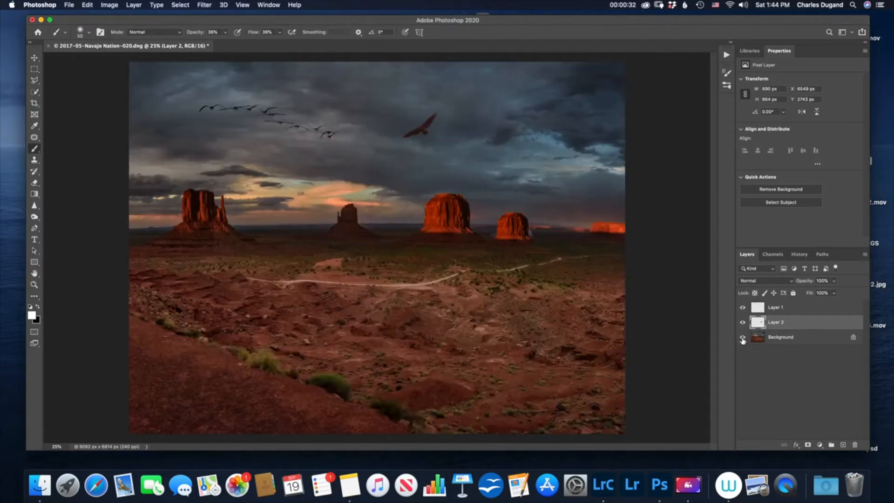
left_click(743, 340)
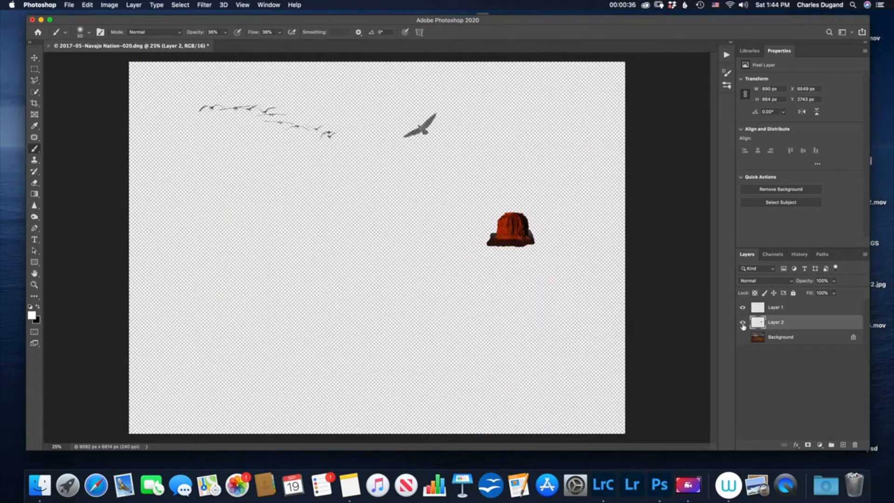
left_click(742, 324)
left_click(742, 325)
left_click(742, 308)
left_click(743, 308)
left_click(743, 337)
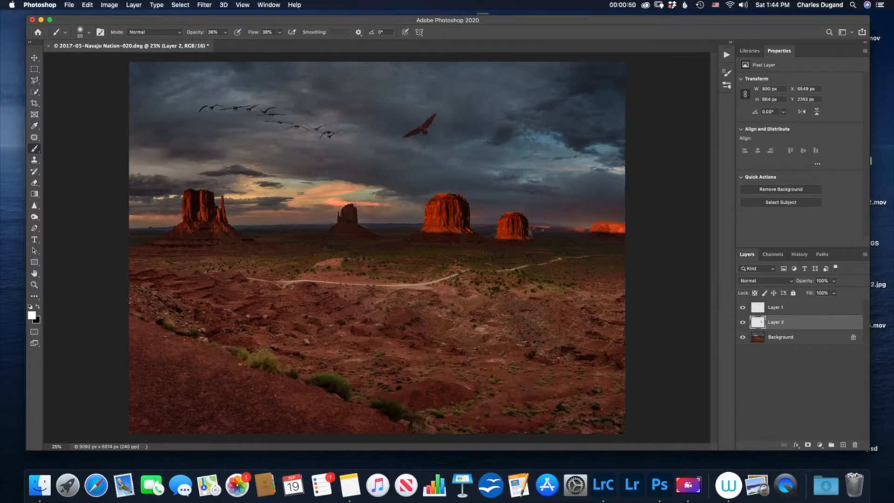
Inspect the smaller butte up close with Layer 2 hidden and shown.
key("super+equal")
key("super+equal")
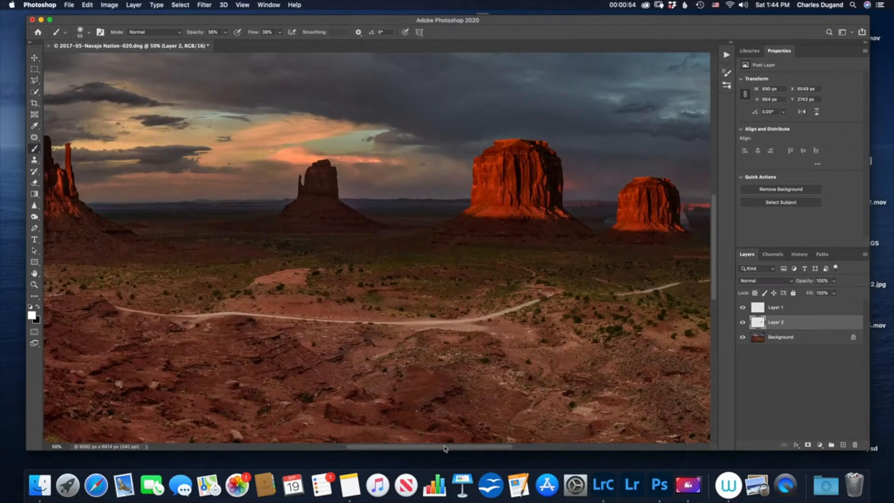
left_click_drag(446, 447, 485, 452)
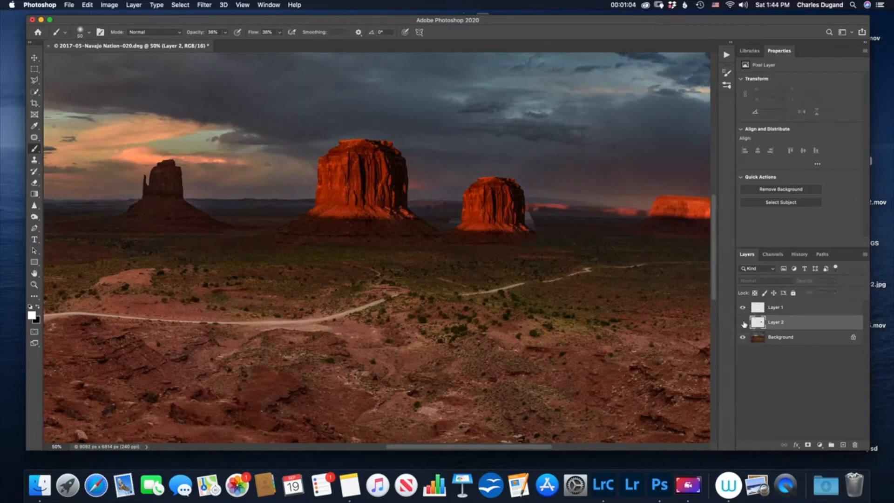
left_click(743, 322)
left_click(743, 323)
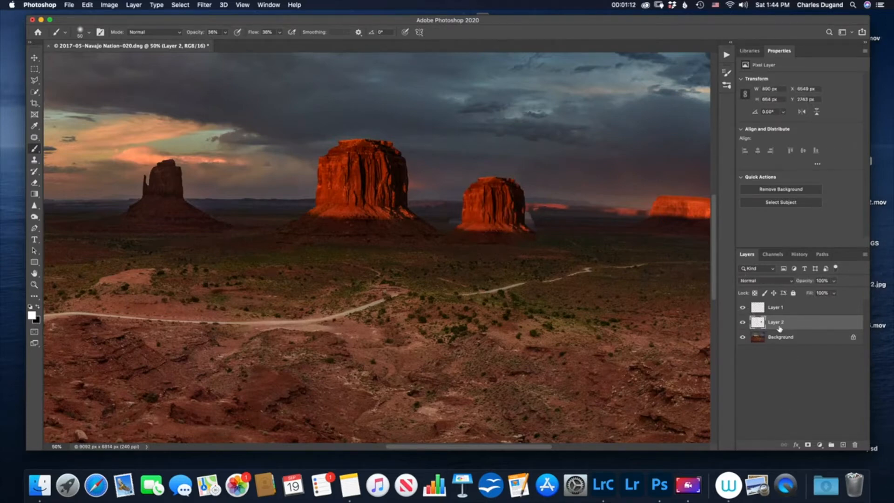
Try adding a white layer mask to Layer 2, and remove the mask again.
left_click(807, 445)
key("x")
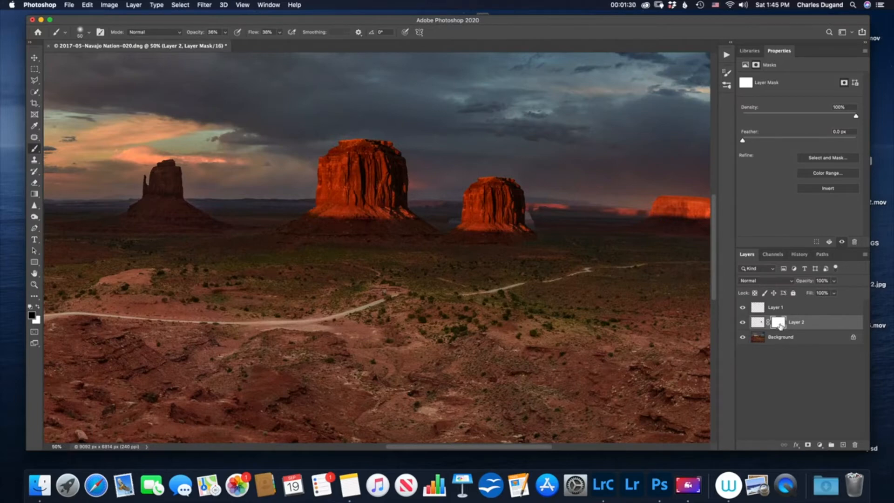
left_click_drag(780, 325, 855, 444)
left_click(427, 163)
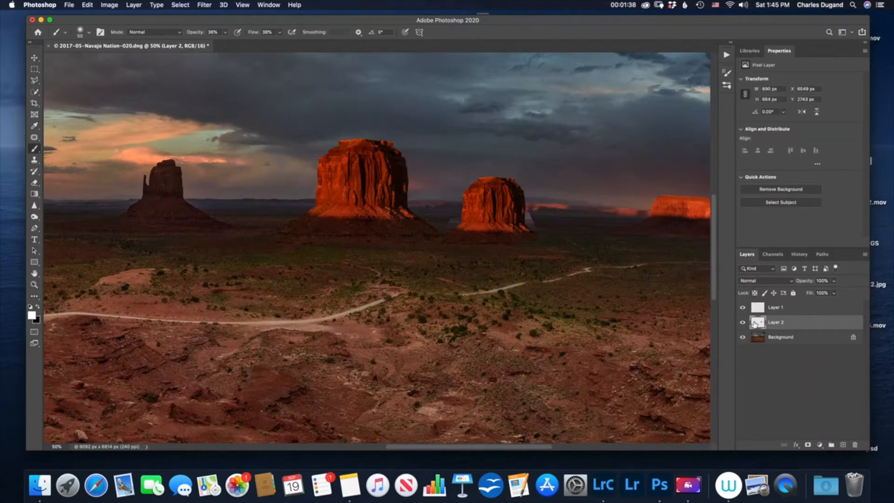
Add a black layer mask to Layer 2 and invert it to white and back to black.
left_click(808, 445, "alt")
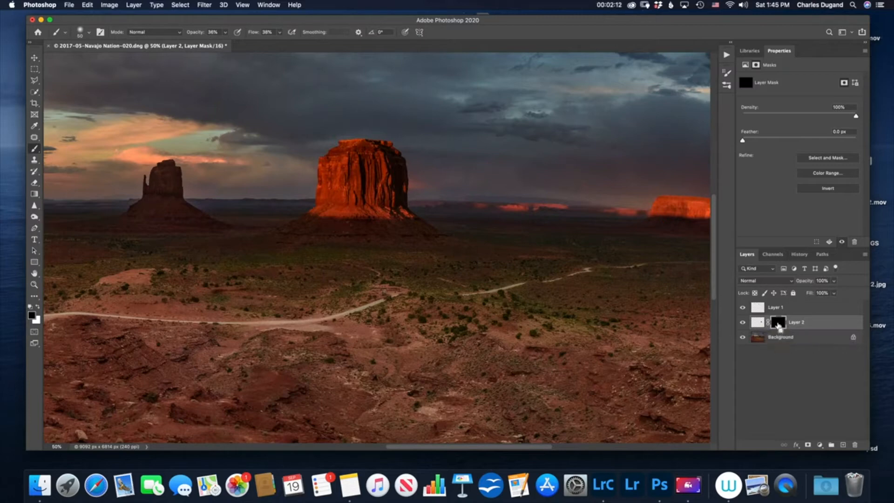
key("super+i")
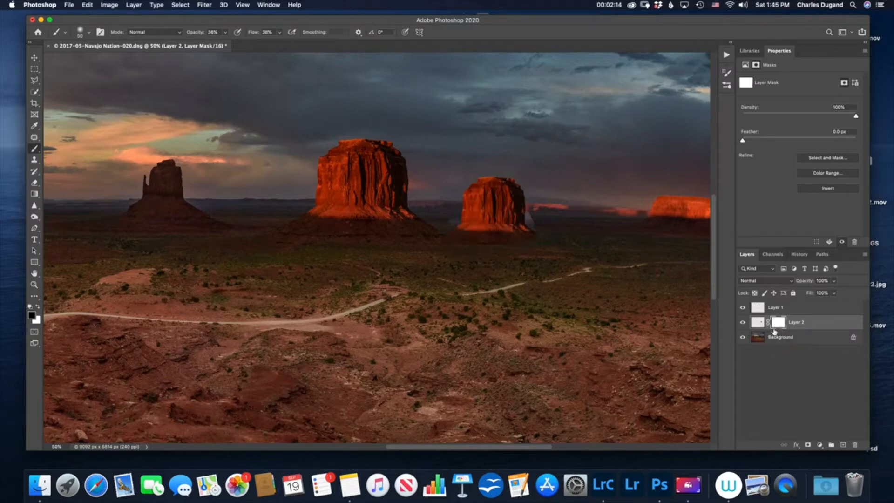
key("super+i")
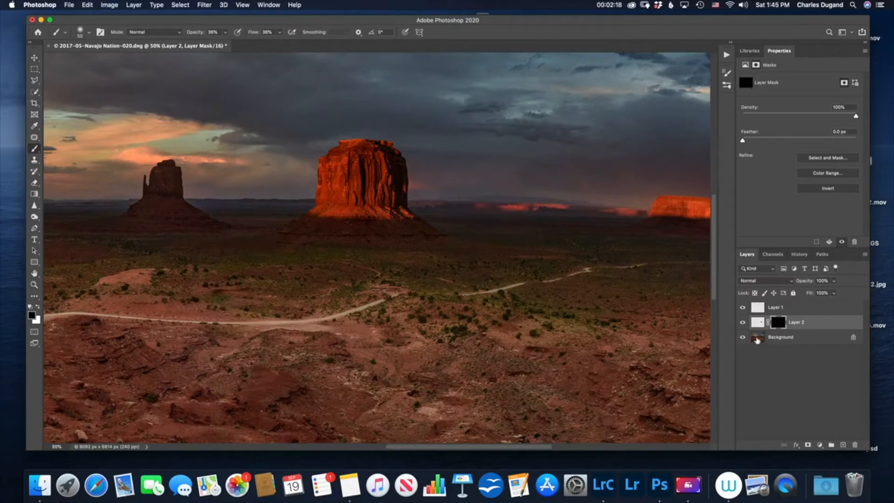
Invert the Background layer's image colours and invert them back.
left_click(757, 339)
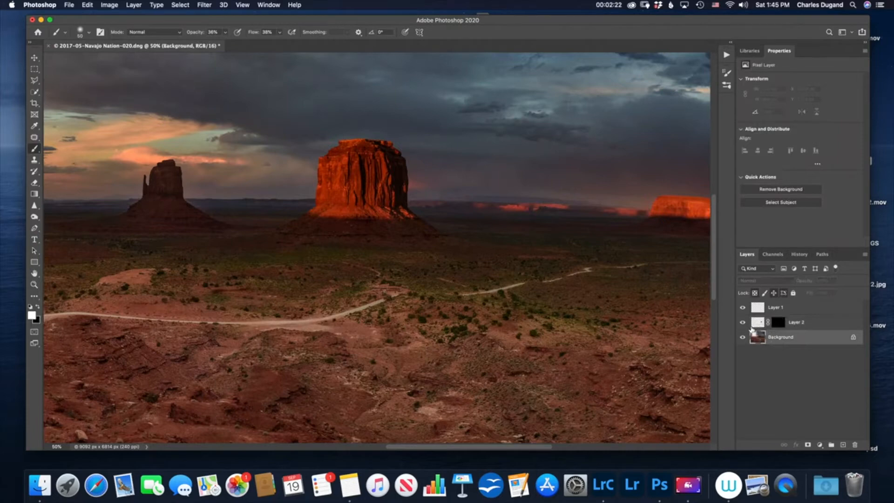
key("super+i")
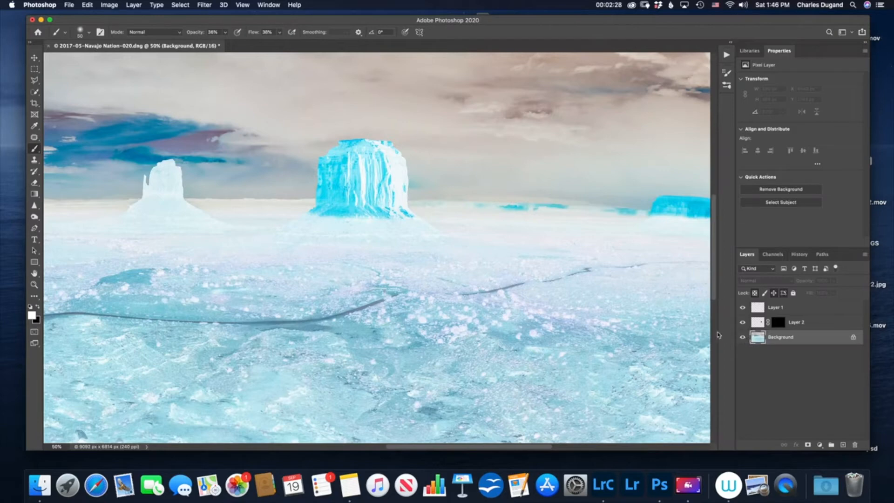
key("super+i")
Select Layer 2's mask and invert it to white.
left_click(773, 326)
key("super+i")
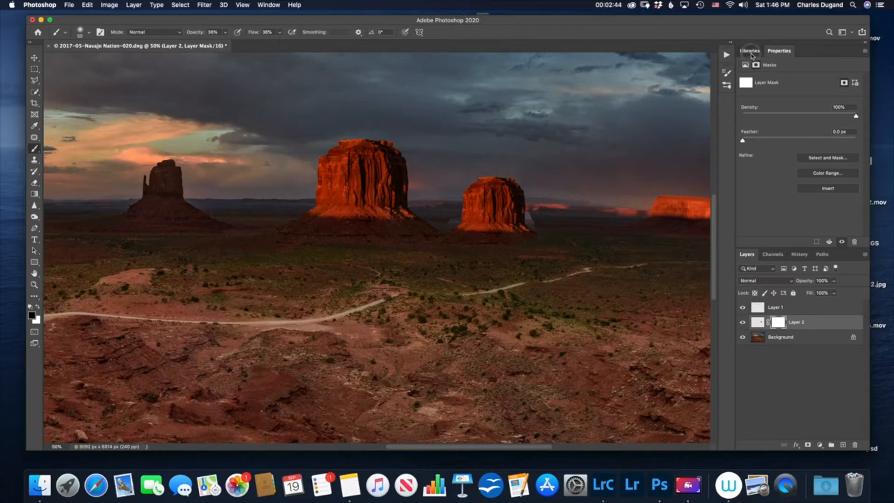
left_click(751, 55)
left_click(779, 51)
left_click(269, 5)
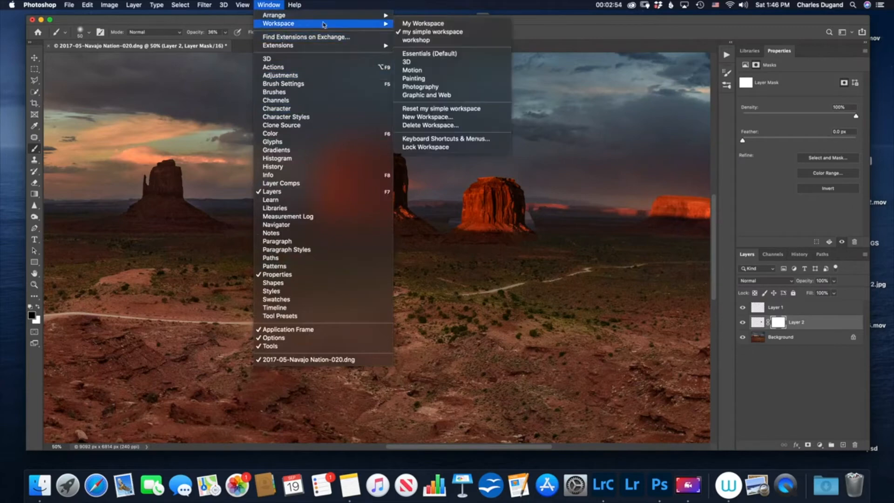
left_click(353, 10)
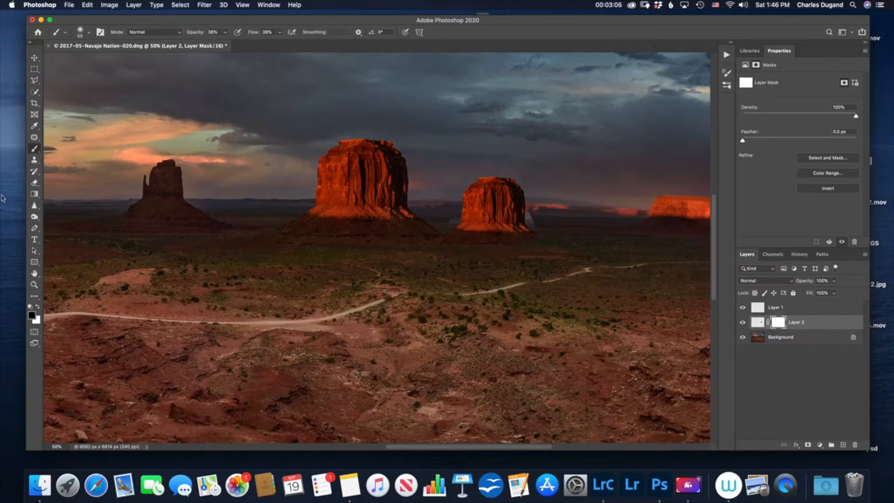
Choose the Brush tool for Layer 2's mask and switch between black and white paint, ending with black as the foreground colour.
left_click(34, 151)
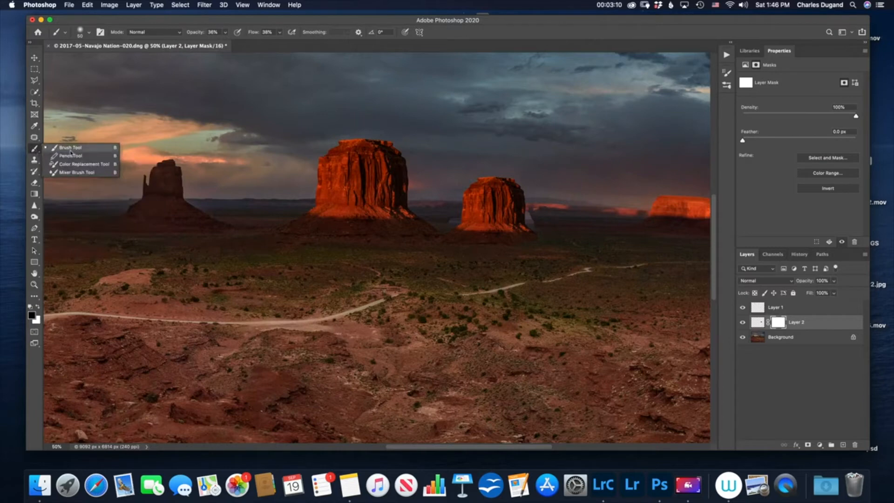
left_click(68, 149)
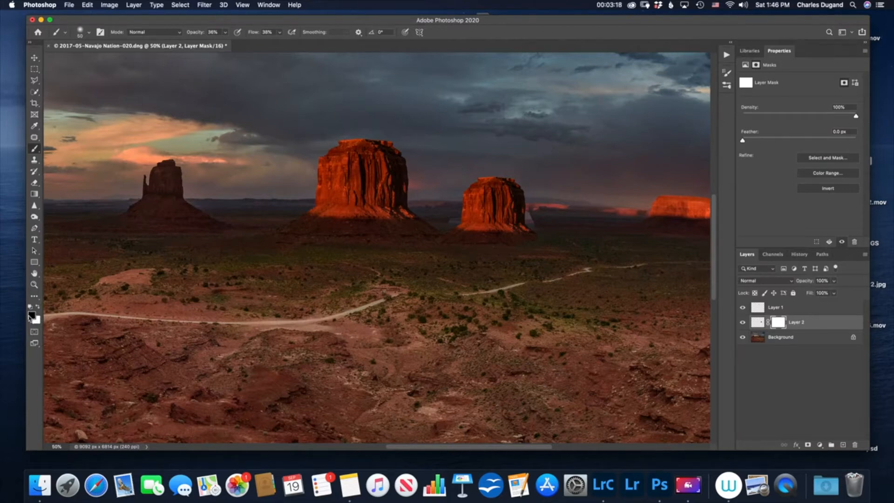
key("x")
key("x")
key("x")
key("x")
key("x")
key("x")
Compare the edges of the smaller butte up close with Layer 2's mask disabled and enabled.
key("super+equal")
key("super+equal")
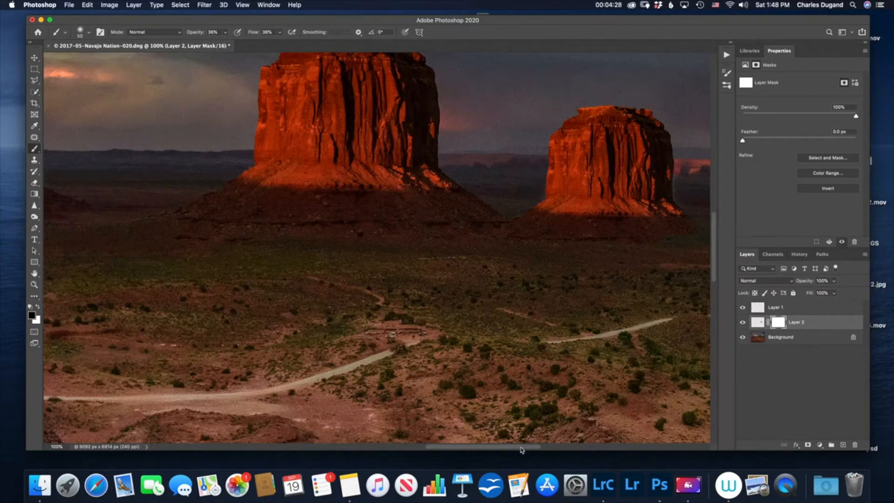
scroll(689, 349, "right", 5)
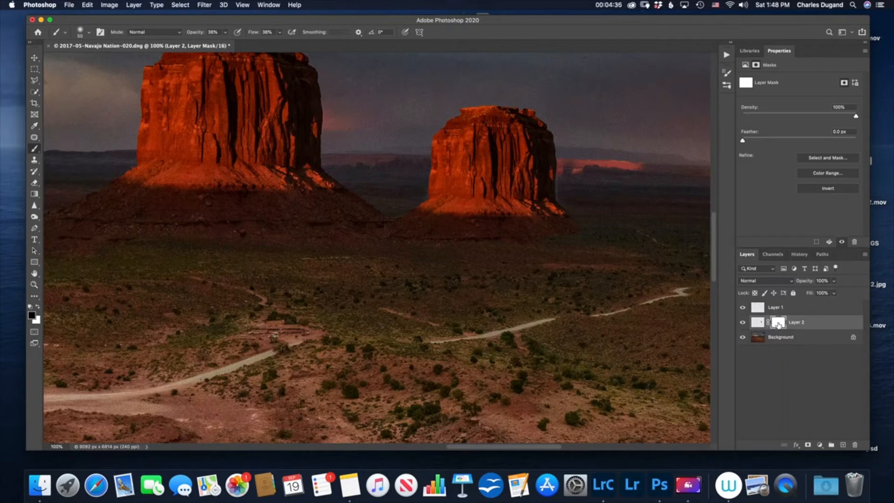
left_click(778, 326, "shift")
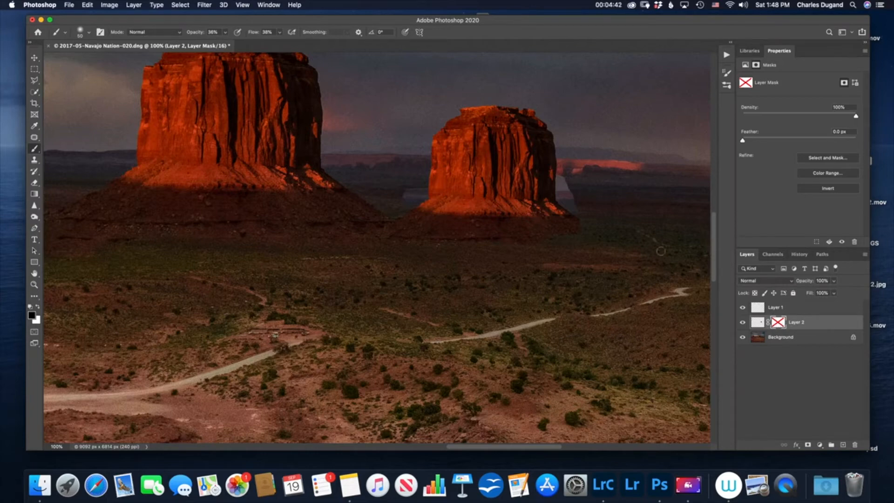
left_click(780, 324, "shift")
left_click(780, 325, "shift")
left_click(778, 324, "shift")
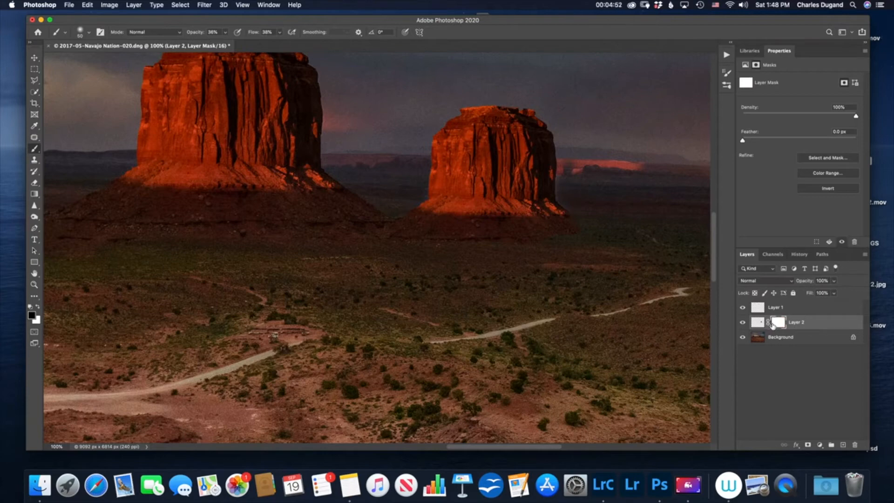
Display Layer 2's mask on its own, try lowering its density to 20%, and restore it to 100%.
left_click(778, 323, "alt")
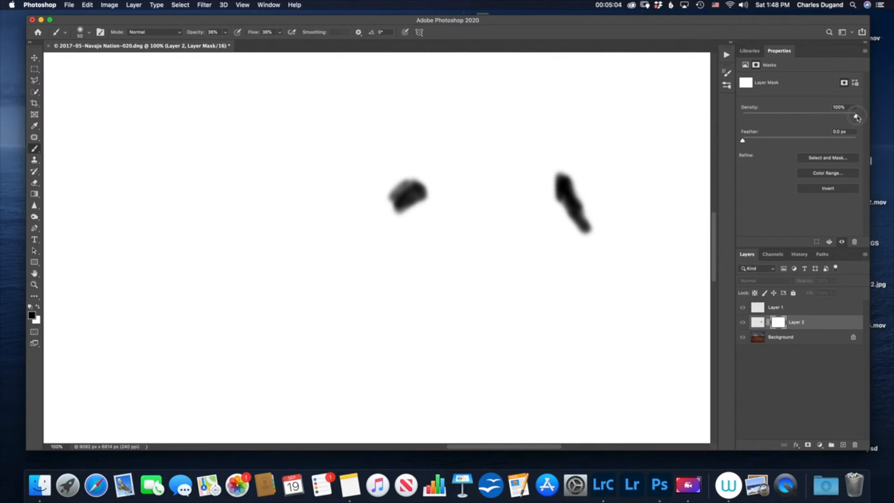
left_click_drag(856, 118, 766, 124)
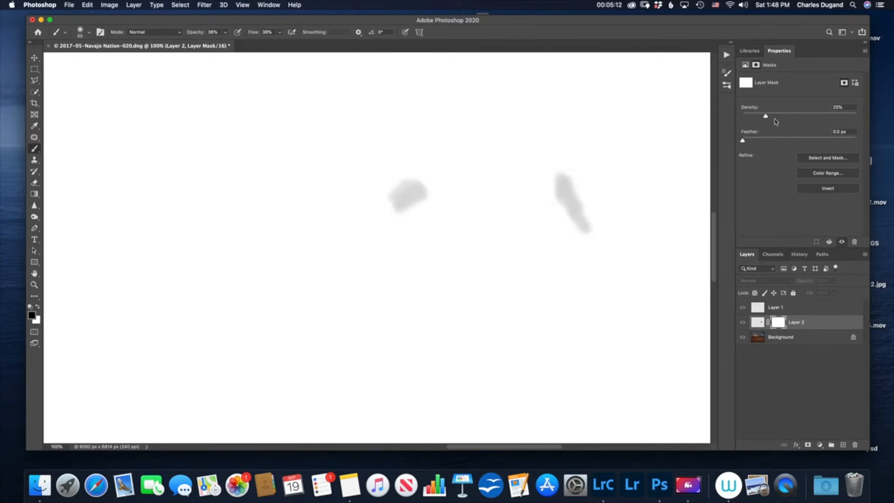
left_click_drag(767, 118, 855, 115)
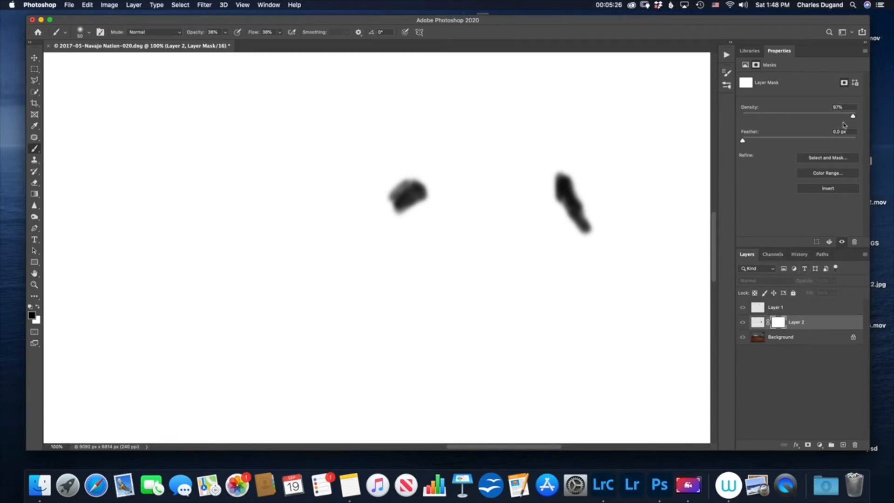
left_click_drag(854, 117, 856, 118)
Try feathering Layer 2's mask by 37.7 px and by smaller amounts, reset it to 0 px, and return to the image view.
left_click_drag(743, 140, 800, 140)
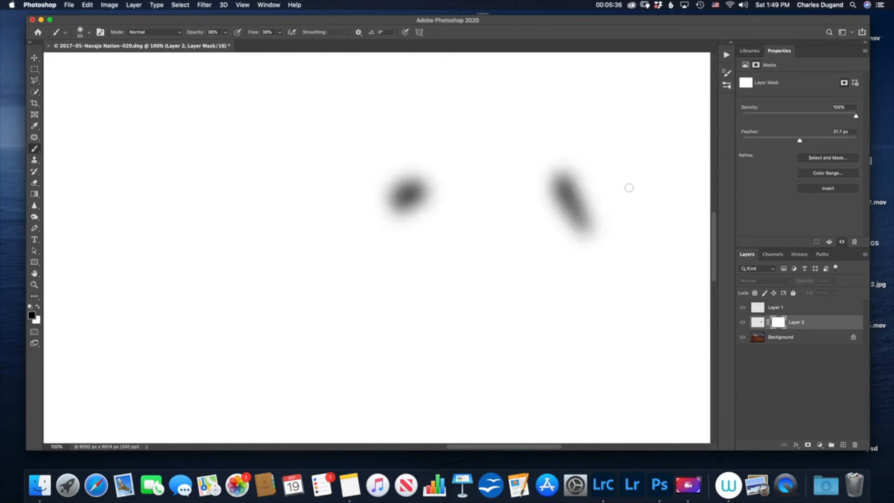
left_click_drag(800, 141, 779, 140)
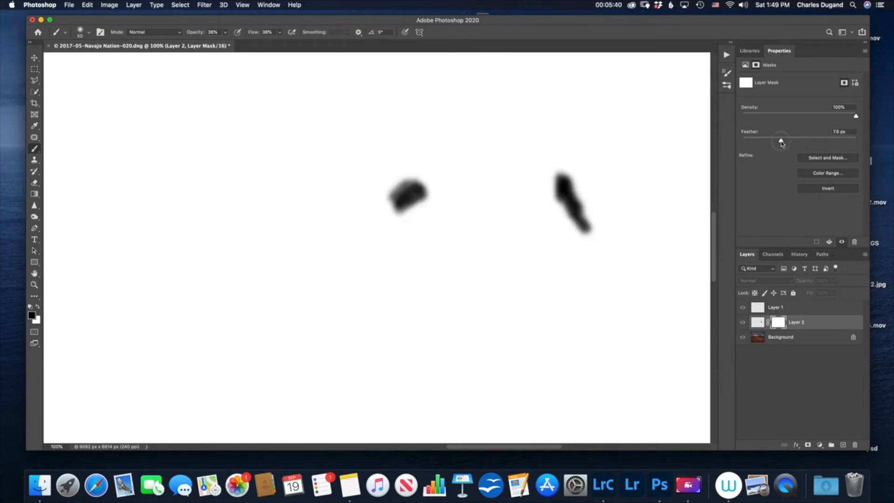
left_click_drag(780, 141, 785, 141)
mouse_move(785, 141)
left_mouse_down()
mouse_move(793, 142)
mouse_move(743, 144)
left_mouse_up()
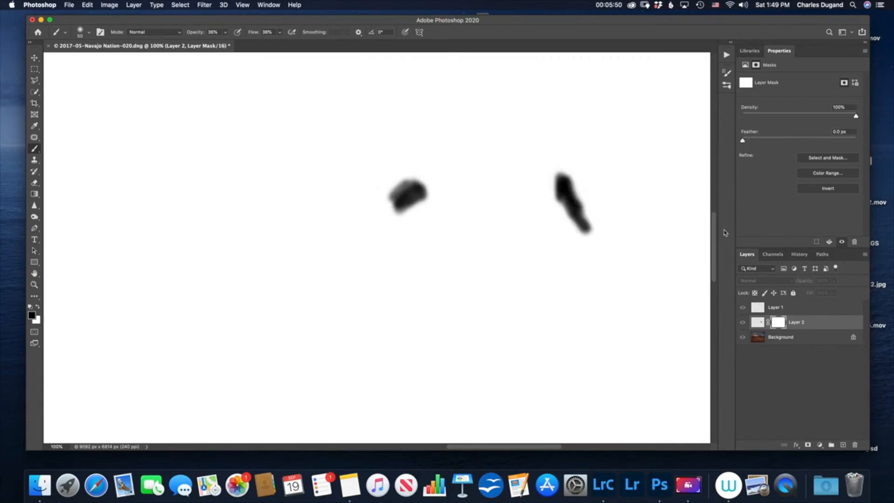
left_click(777, 325, "alt")
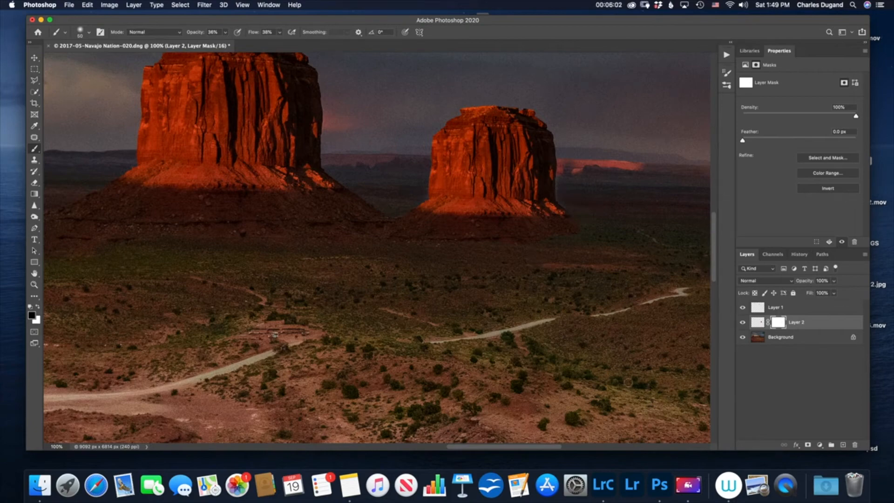
Check the birds on Layer 1 in the full image by hiding and showing that layer.
key("super+minus")
key("super+minus")
key("super+minus")
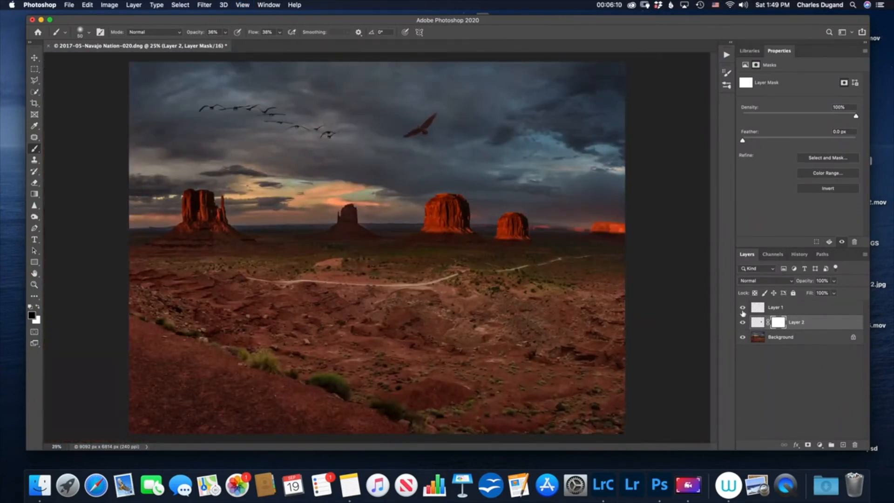
left_click(742, 309)
left_click(742, 309)
Add a white layer mask to Layer 1, the layer with the birds.
left_click(759, 310)
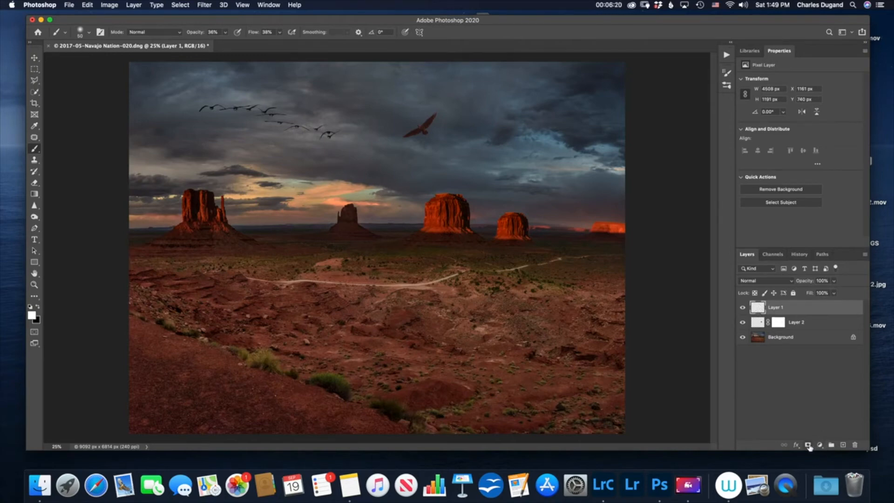
left_click(808, 446)
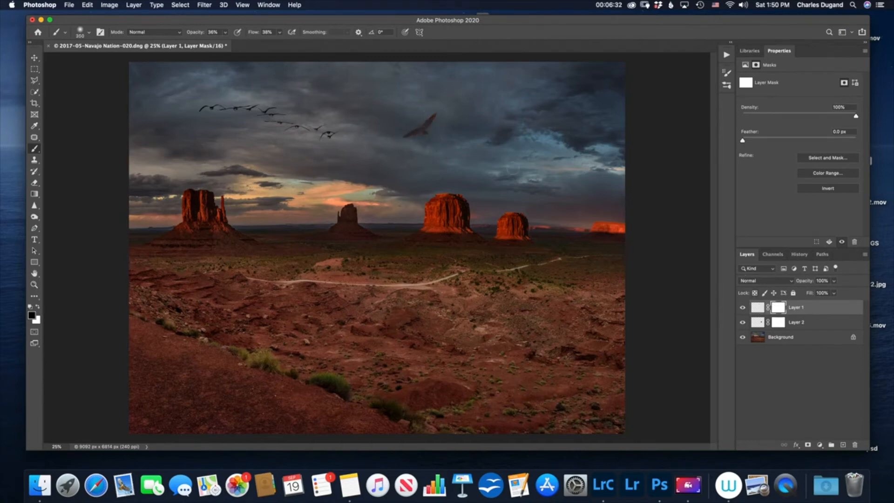
Add a vector mask to Layer 1 beside its layer mask, and delete the vector mask.
left_click(780, 313)
left_click(808, 447)
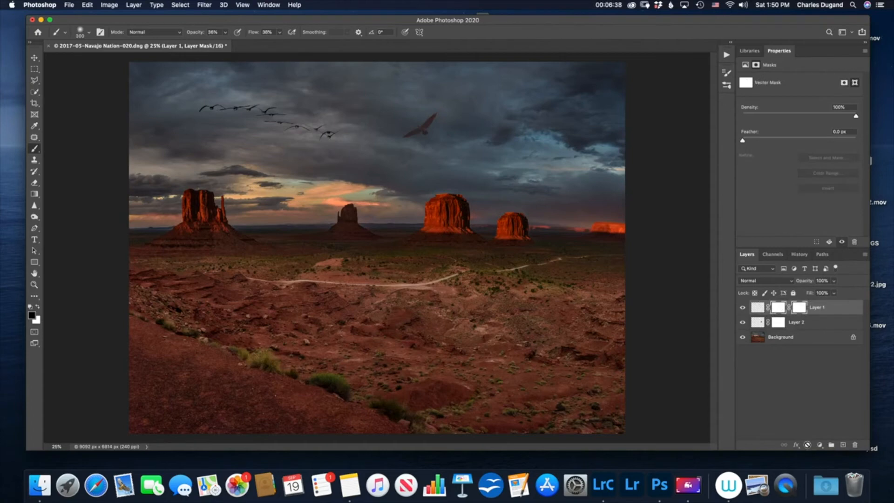
left_click_drag(799, 307, 857, 446)
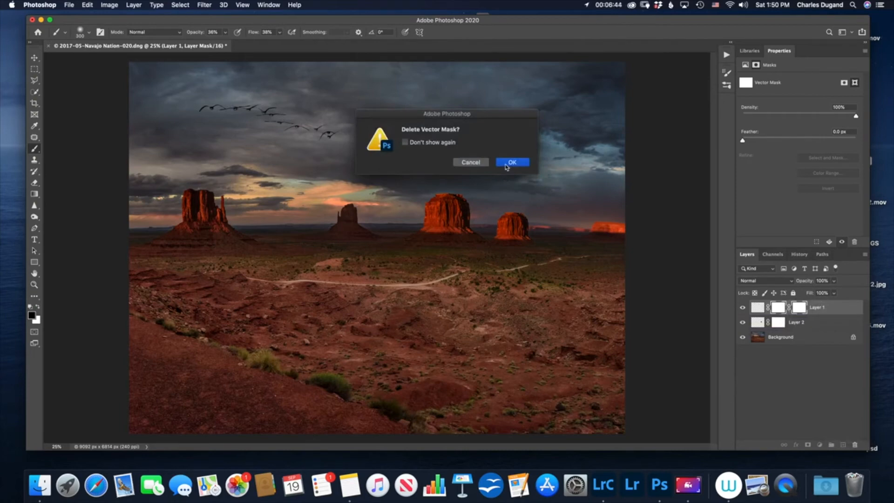
left_click(512, 162)
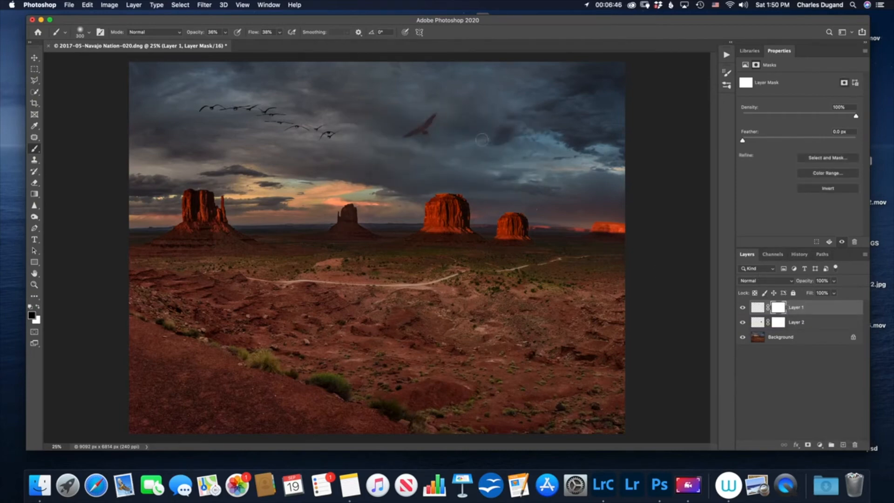
Paint black on Layer 1's mask to hide the large eagle and the leftmost flock birds, with brush opacity and flow at 100%.
mouse_move(407, 135)
left_mouse_down()
mouse_move(438, 130)
mouse_move(429, 120)
mouse_move(413, 129)
left_mouse_up()
left_click_drag(192, 32, 284, 32)
left_click_drag(192, 35, 205, 35)
mouse_move(426, 123)
left_mouse_down()
mouse_move(409, 130)
mouse_move(431, 133)
left_mouse_up()
left_click_drag(195, 107, 222, 100)
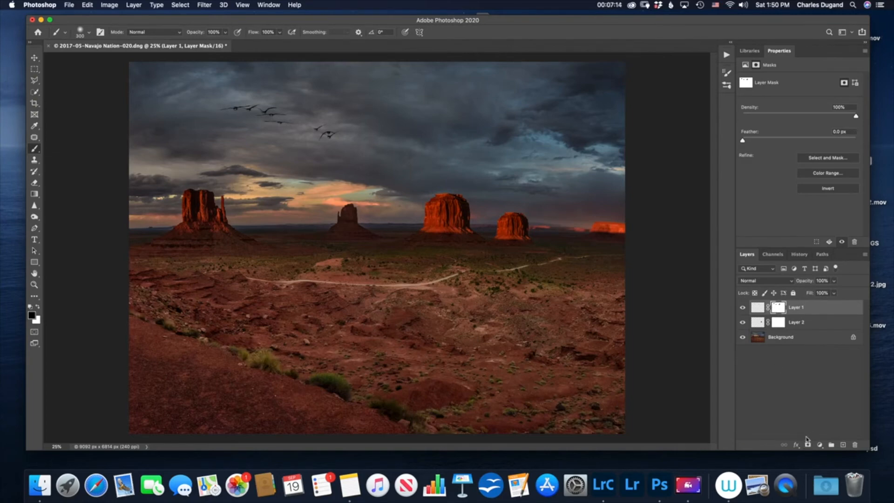
Add a Levels adjustment layer directly above the Background layer.
left_click(783, 338)
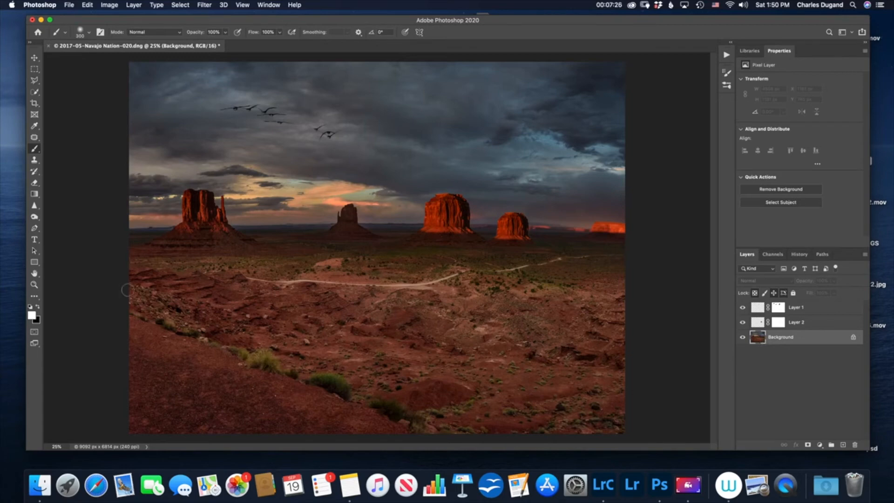
left_click(820, 446)
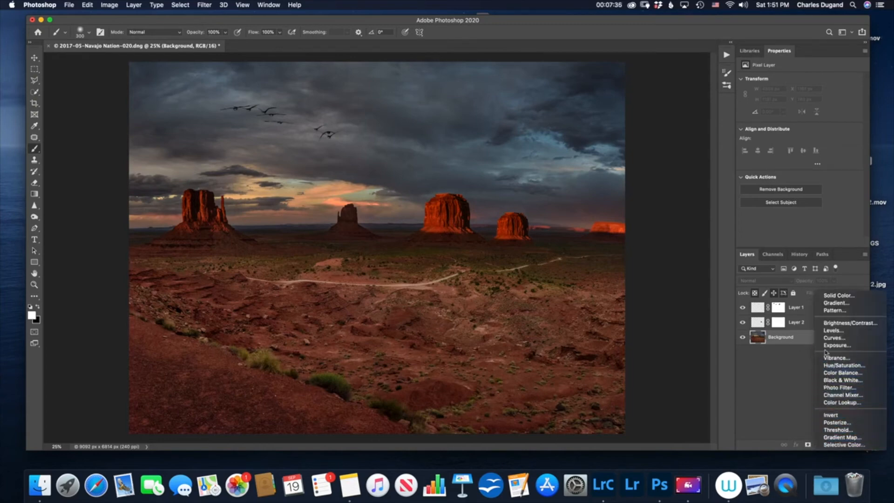
left_click(831, 330)
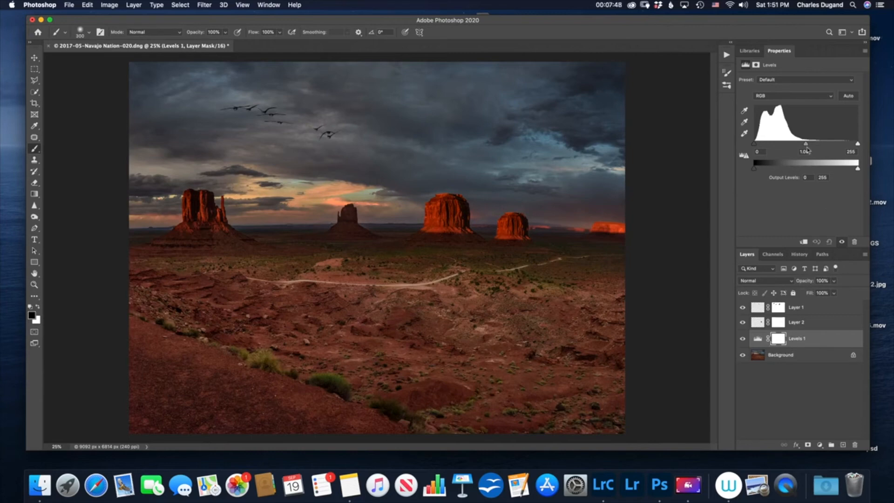
Brighten the scene with Levels by setting the black point to 2, the midtones to 1.20, and lowering the white point.
left_click_drag(805, 145, 801, 146)
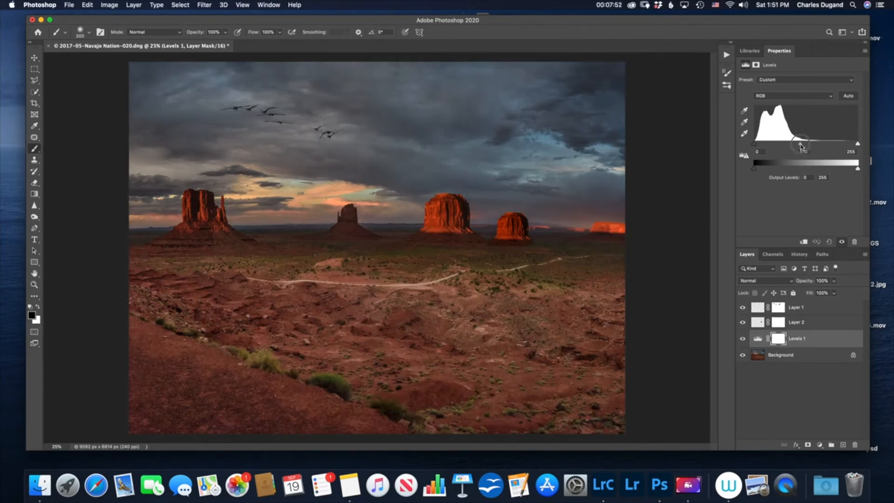
left_click_drag(799, 145, 798, 146)
left_click_drag(857, 144, 848, 147)
left_click_drag(755, 145, 755, 146)
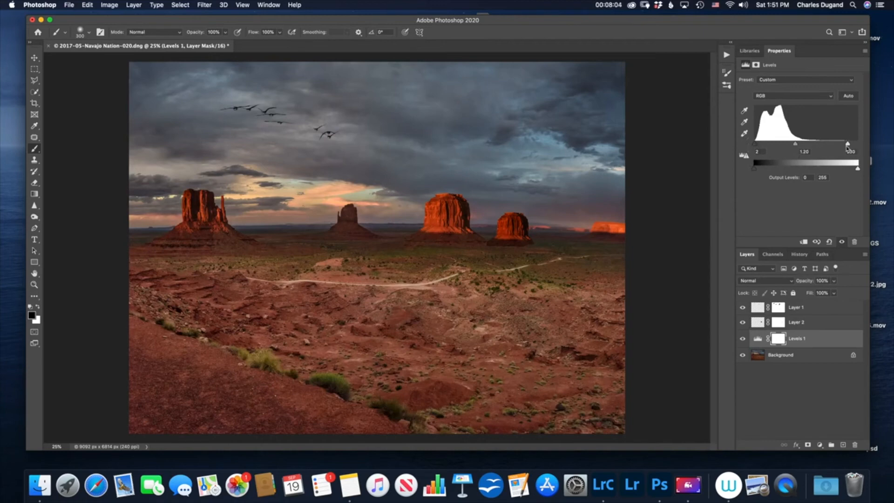
left_click_drag(847, 146, 846, 146)
Invert the Levels layer's mask to black and paint white over the left butte and the two red buttes right of centre.
left_click(777, 340)
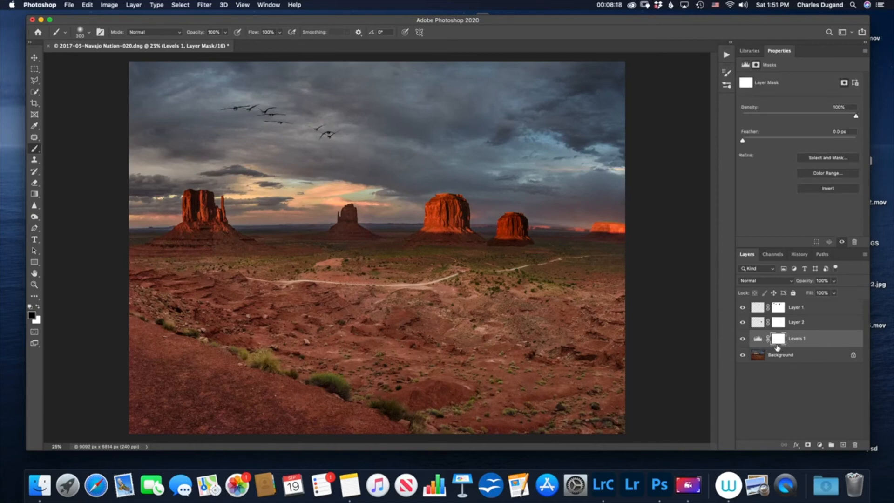
key("super+i")
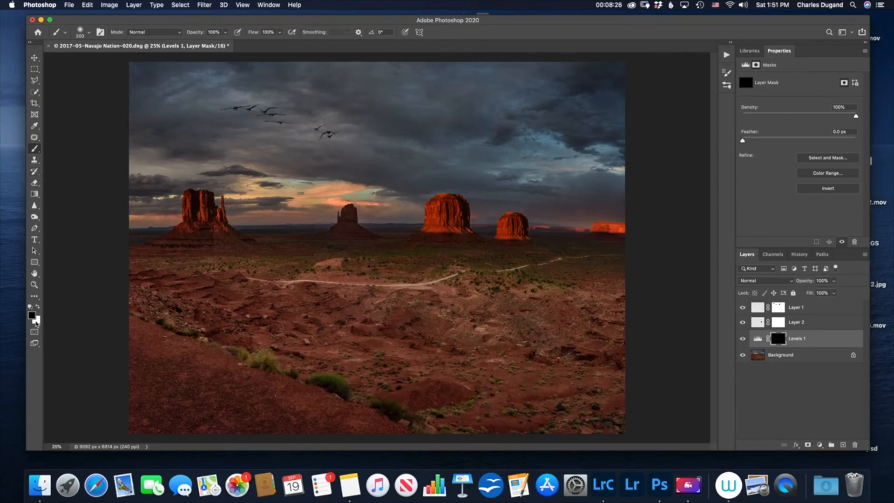
key("x")
mouse_move(447, 215)
left_mouse_down()
mouse_move(463, 208)
mouse_move(463, 229)
mouse_move(452, 214)
left_mouse_up()
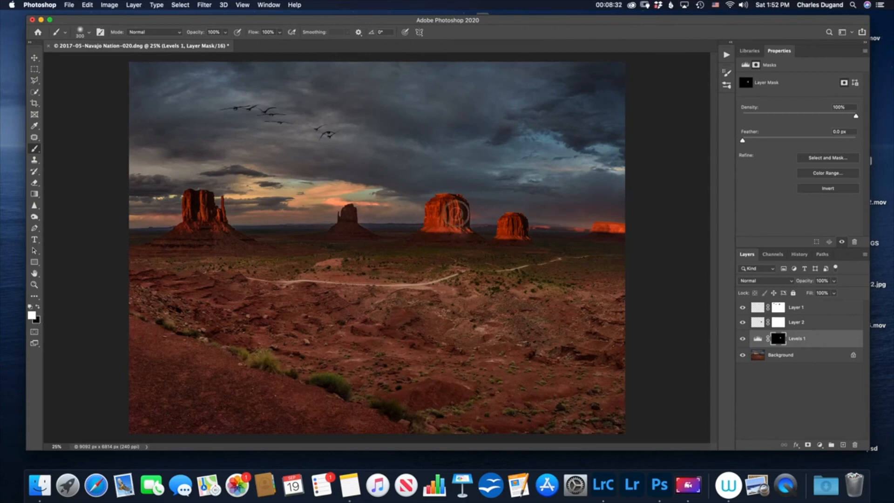
left_click_drag(522, 225, 512, 233)
mouse_move(221, 222)
left_mouse_down()
mouse_move(199, 208)
mouse_move(192, 222)
mouse_move(234, 228)
mouse_move(195, 208)
mouse_move(196, 224)
mouse_move(176, 237)
mouse_move(230, 241)
left_mouse_up()
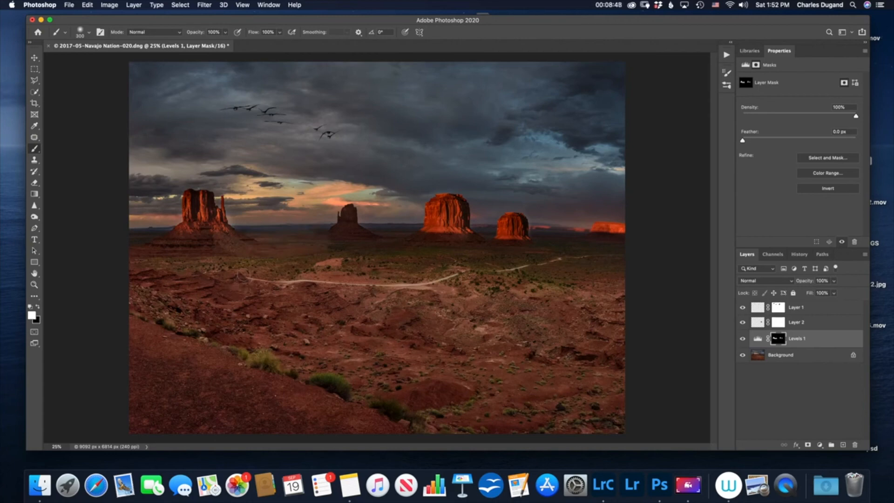
Paint black on the Levels mask to remove the overspill on the ground between the left butte and the dark middle butte.
key("x")
mouse_move(314, 242)
left_mouse_down()
mouse_move(297, 253)
mouse_move(318, 245)
mouse_move(273, 233)
mouse_move(259, 237)
mouse_move(272, 247)
mouse_move(246, 234)
left_mouse_up()
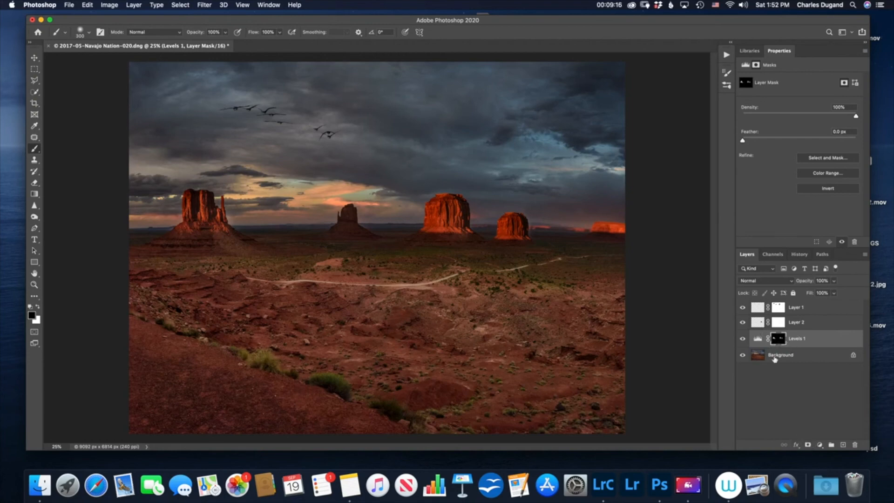
Select the large red butte right of centre on the Background layer with the Quick Selection tool.
left_click(757, 357)
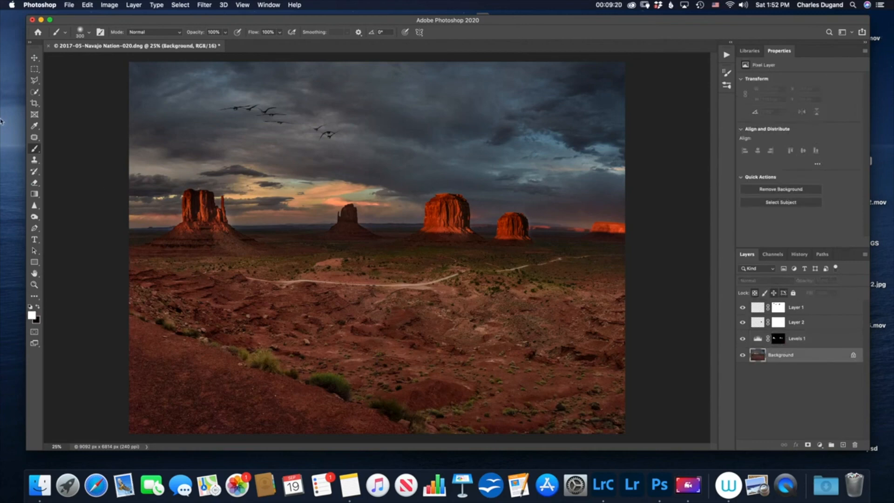
left_click(36, 92)
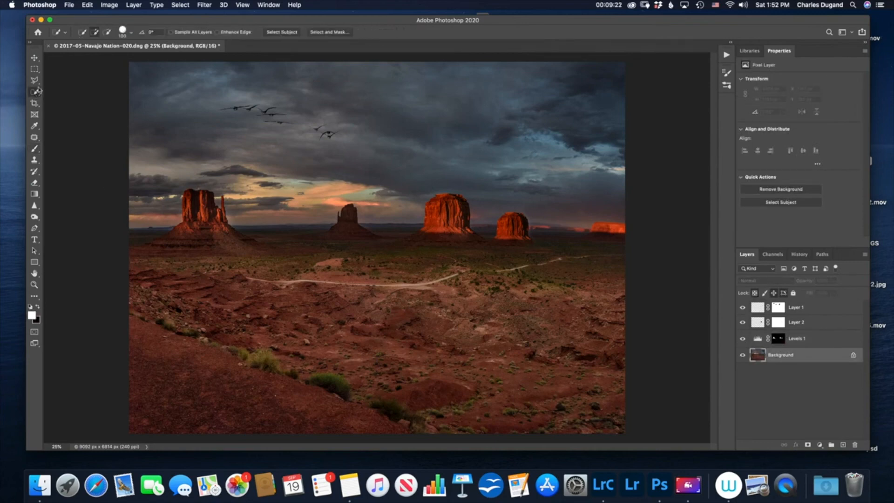
mouse_move(435, 211)
left_mouse_down()
mouse_move(455, 203)
mouse_move(453, 222)
left_mouse_up()
mouse_move(457, 219)
left_mouse_down()
mouse_move(462, 210)
mouse_move(428, 234)
mouse_move(465, 235)
left_mouse_up()
Create a blank layer above the Background, mask it from the butte selection, and target the layer's pixels instead of its mask.
left_click(843, 444)
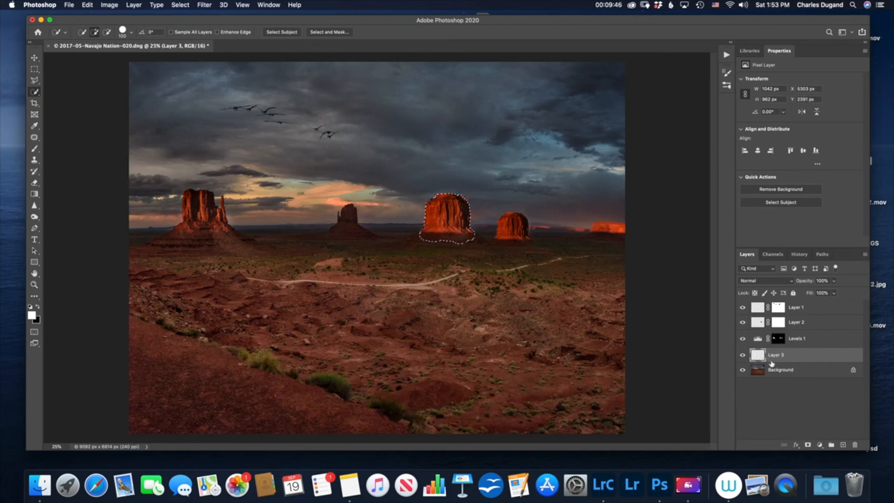
left_click(808, 445)
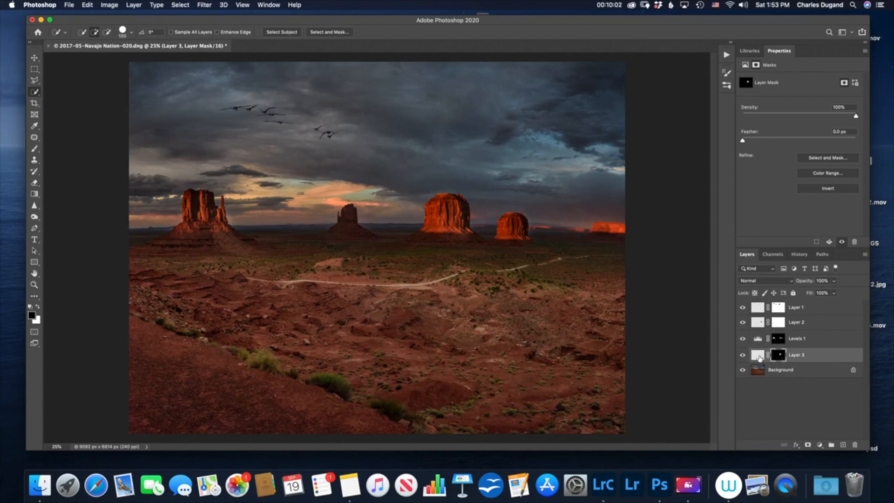
left_click(758, 355)
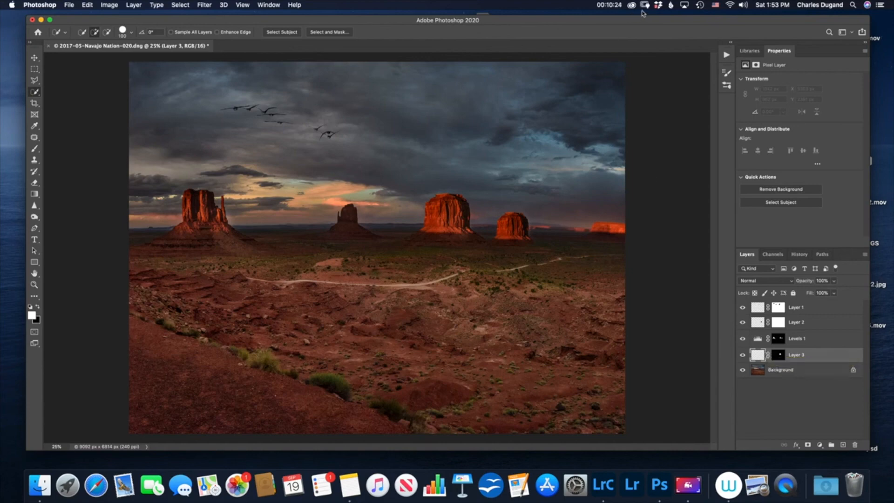
left_click(610, 6)
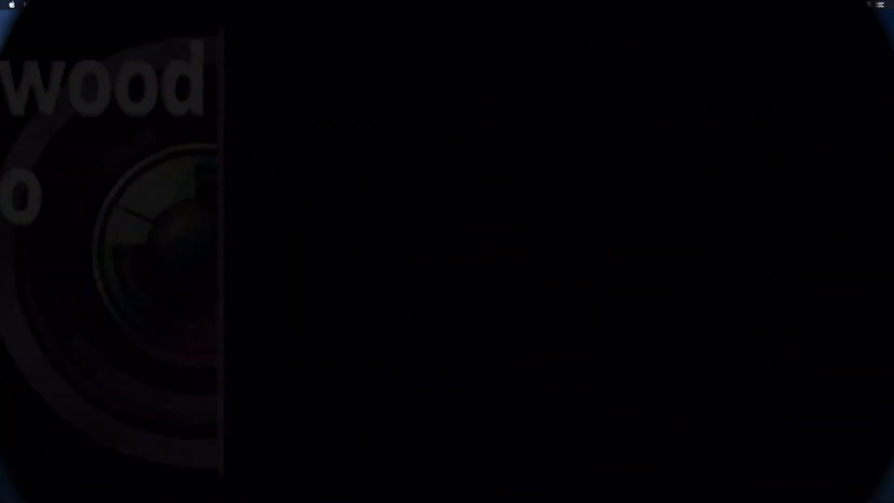